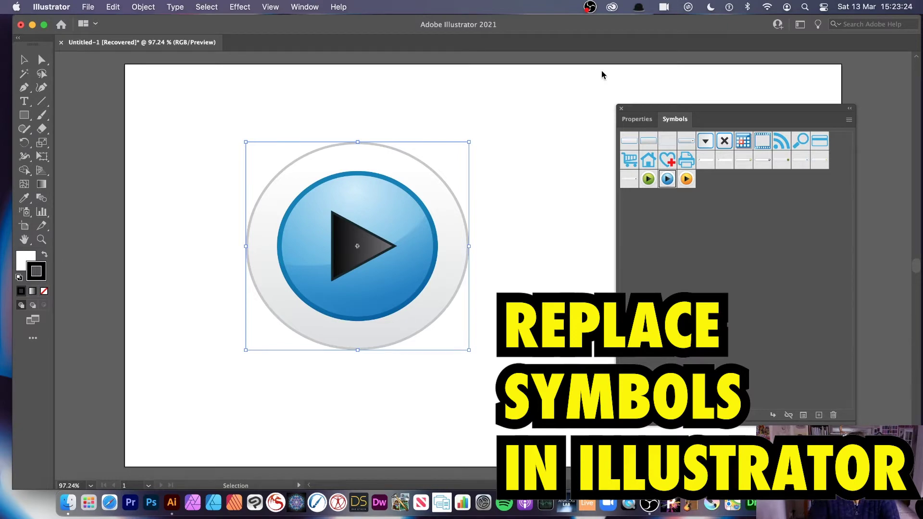
- Delete the blue play-button symbol instance from the artboard
key("Delete")
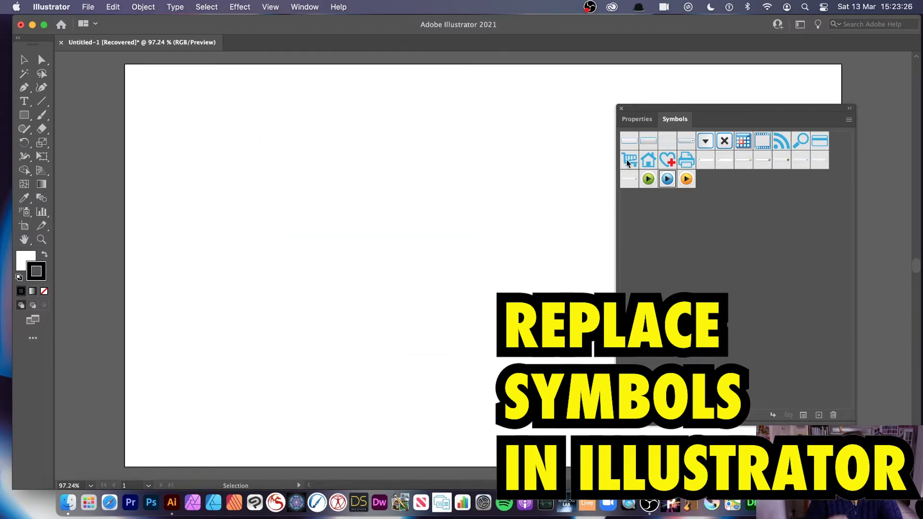
- Drag a Bullet 1 - Blue play-button instance onto the artboard and enlarge it
left_click(305, 6)
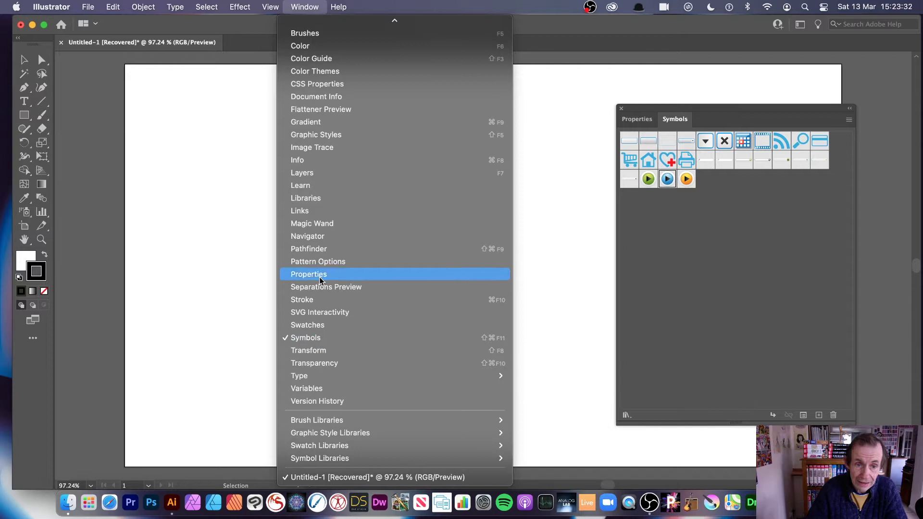
left_click(607, 266)
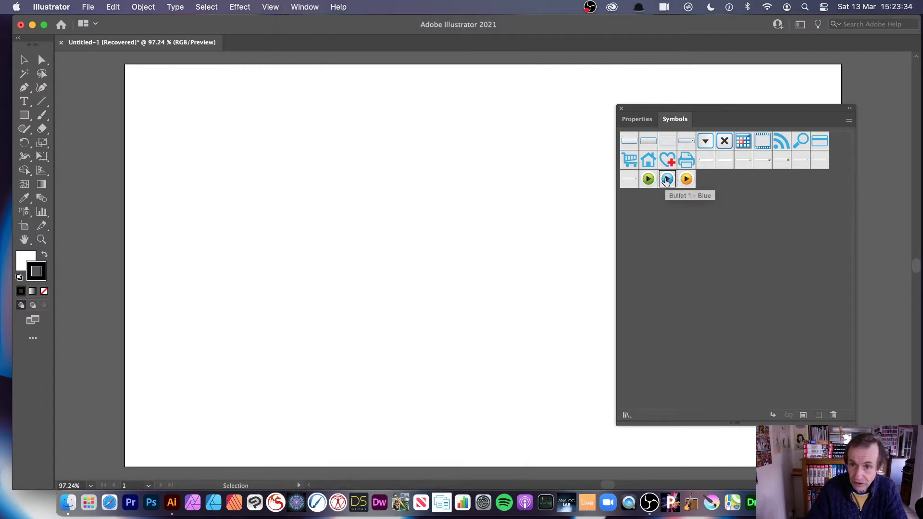
left_click_drag(666, 180, 505, 426)
left_click_drag(441, 310, 366, 193)
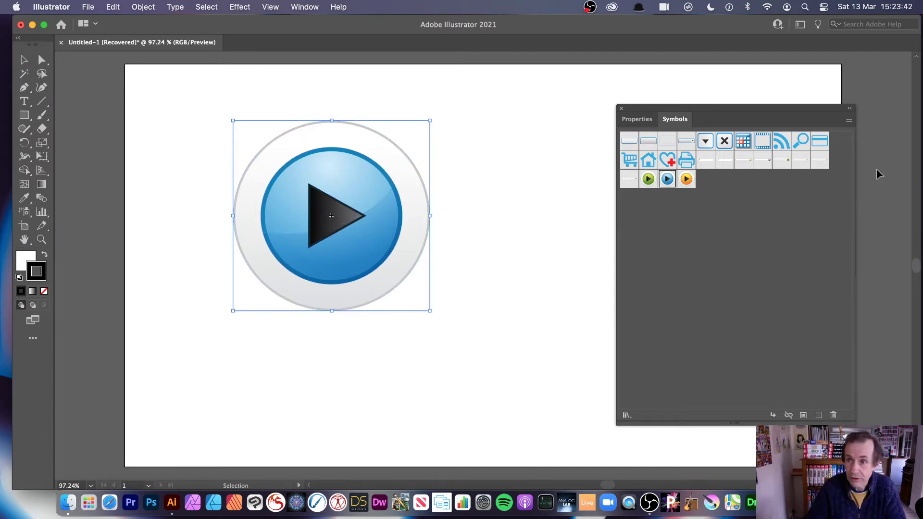
- Look through the Symbols panel menu without choosing, then nudge the play button lower
left_click(849, 120)
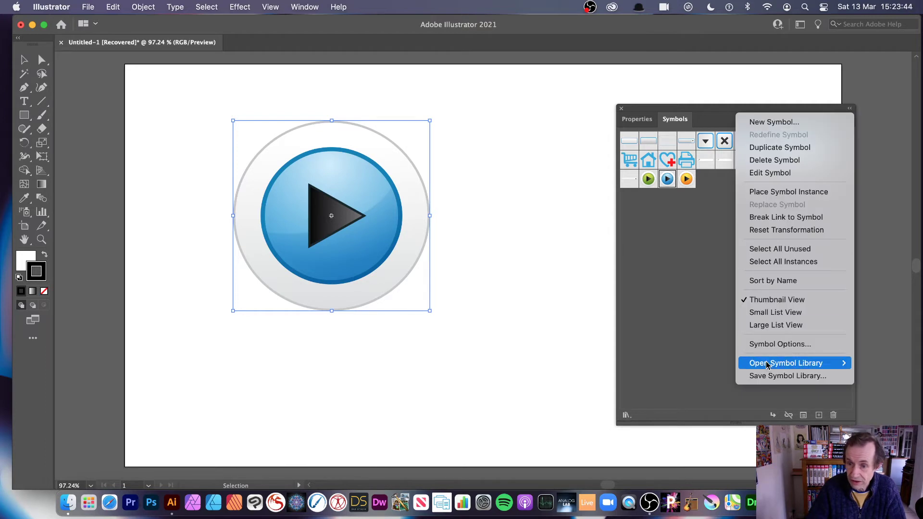
mouse_move(767, 364)
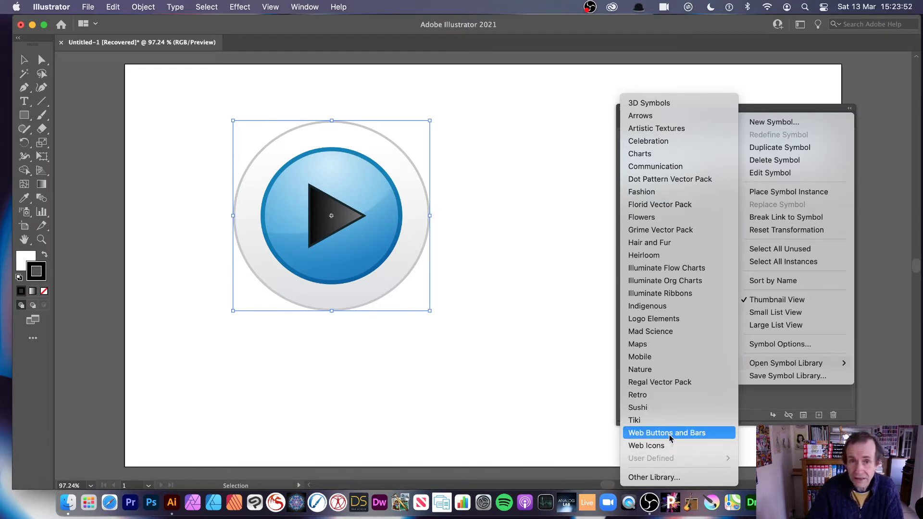
left_click(573, 410)
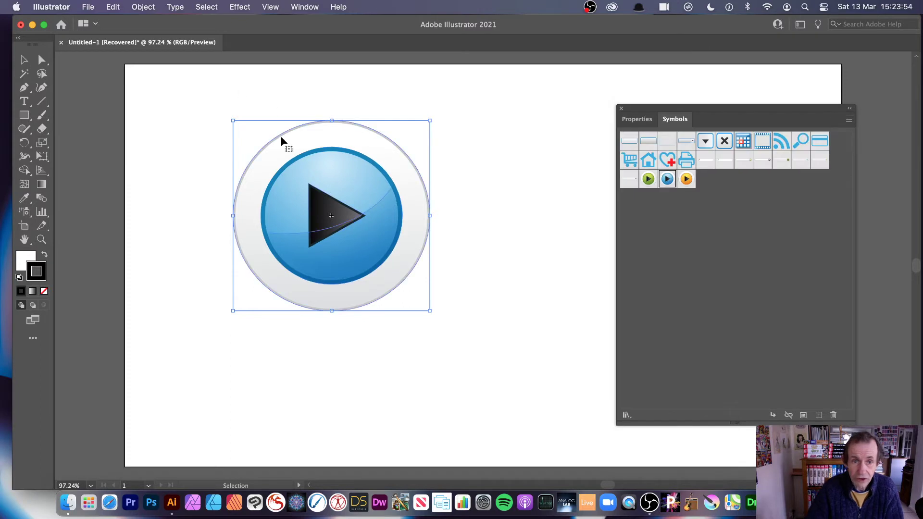
left_click_drag(352, 177, 346, 195)
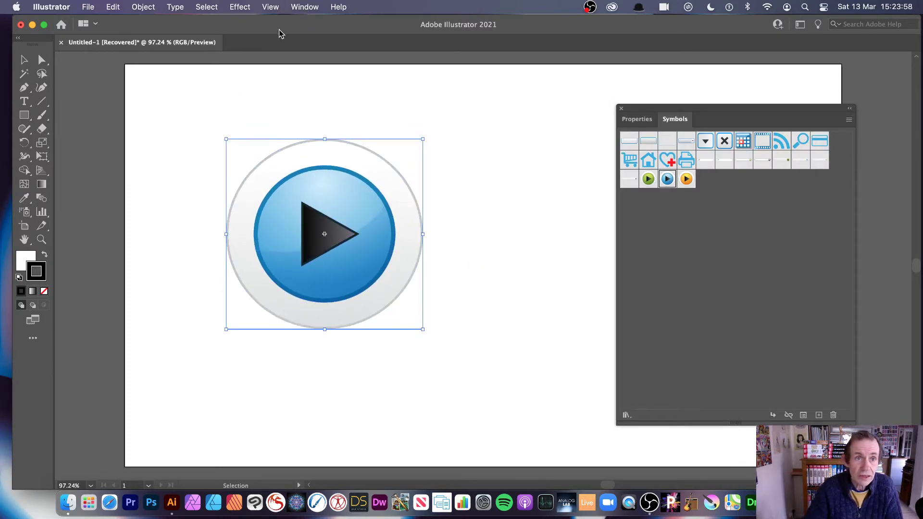
- Show the Control bar for the symbol instance and nudge the play button right and up
left_click(305, 8)
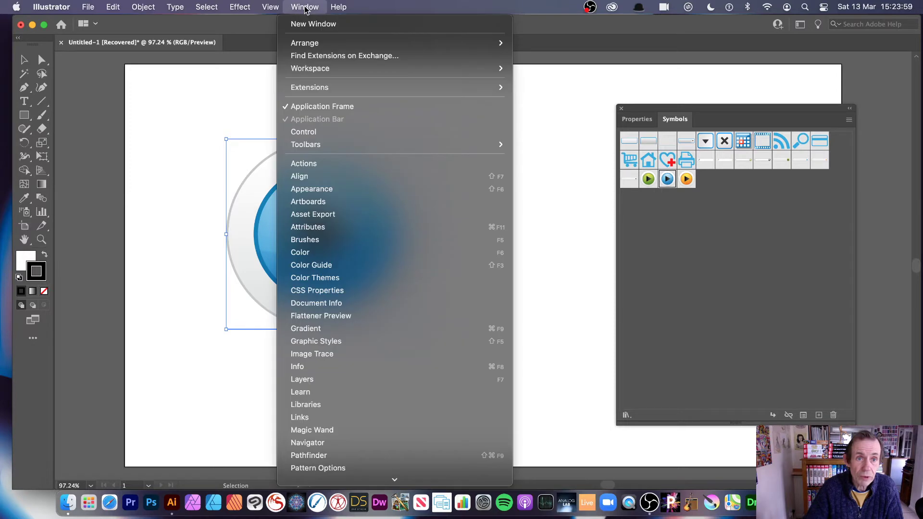
left_click(308, 133)
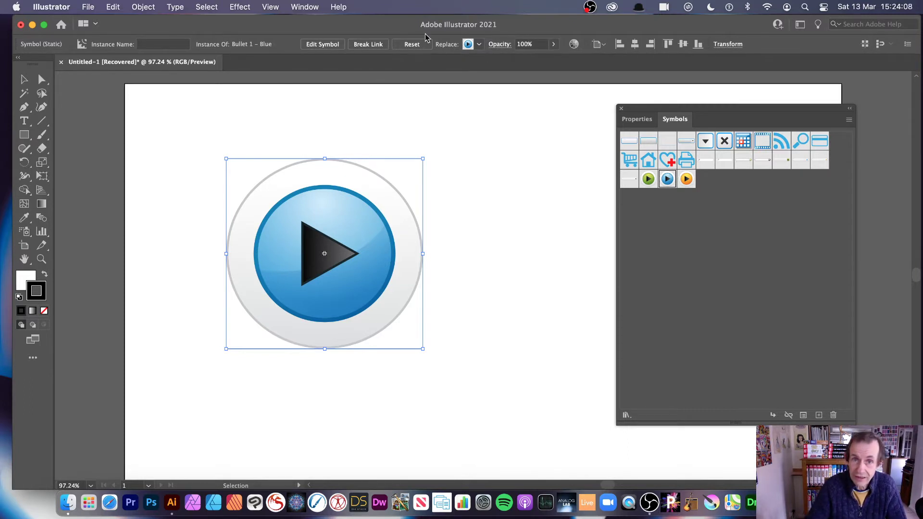
left_click(305, 7)
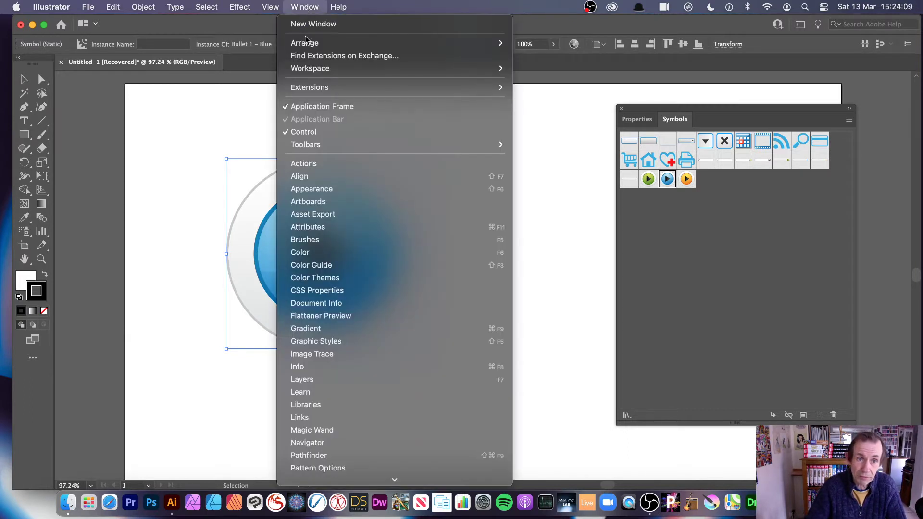
left_click(187, 178)
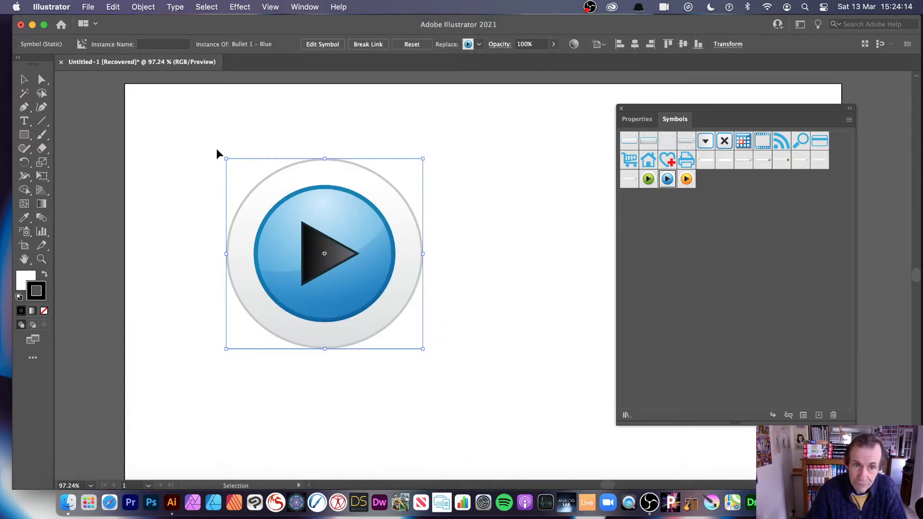
left_click_drag(315, 254, 340, 241)
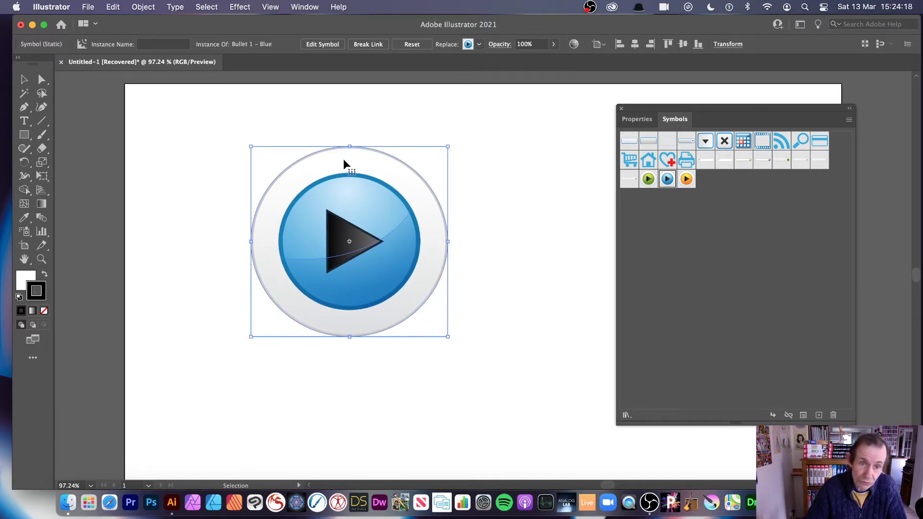
- Swap the instance through green play, grey bar, Home and Heart, ending on Shopping Cart
left_click(479, 44)
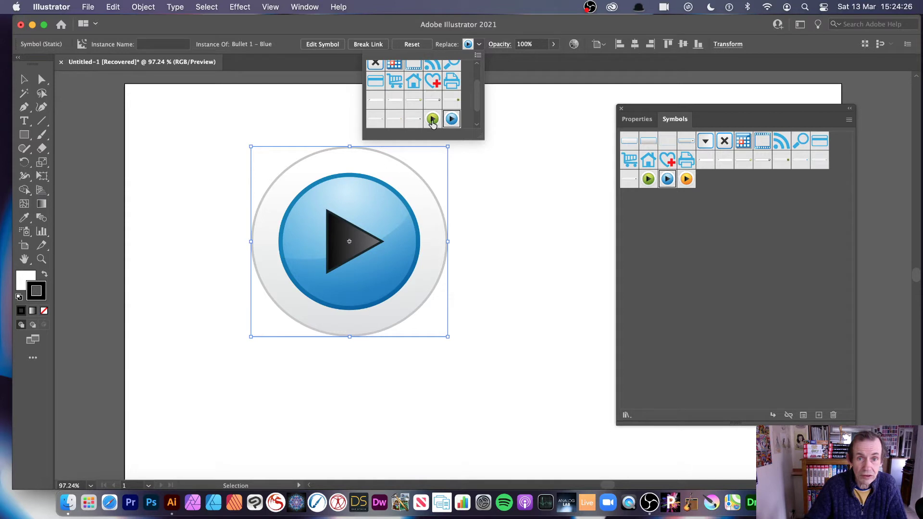
left_click(432, 119)
left_click(411, 119)
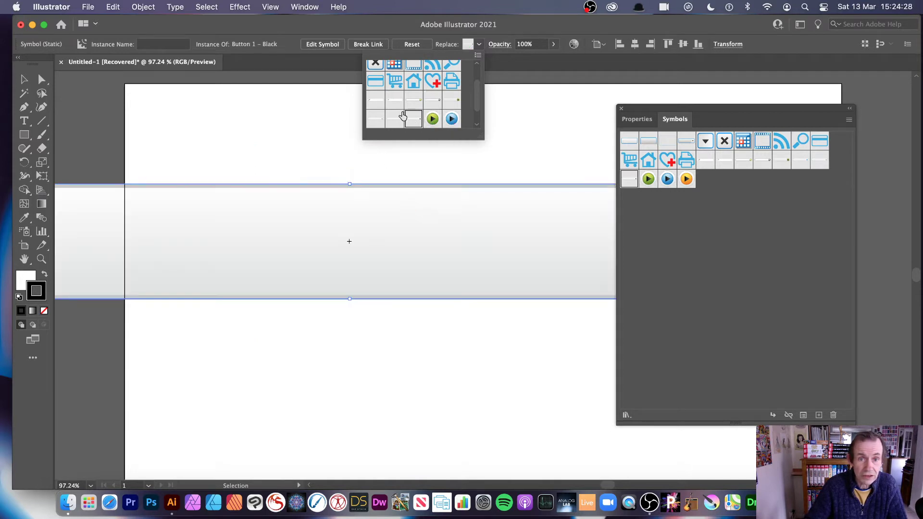
left_click(415, 82)
left_click(438, 83)
left_click(394, 81)
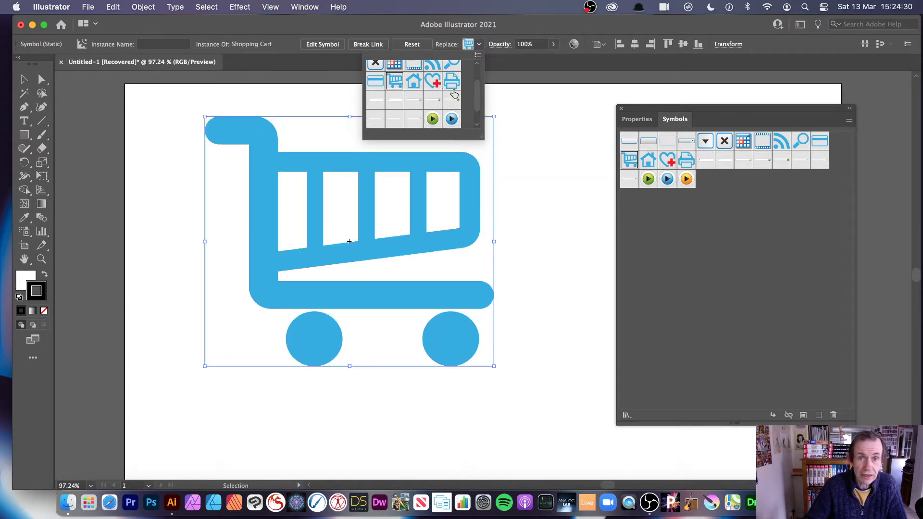
left_click(705, 289)
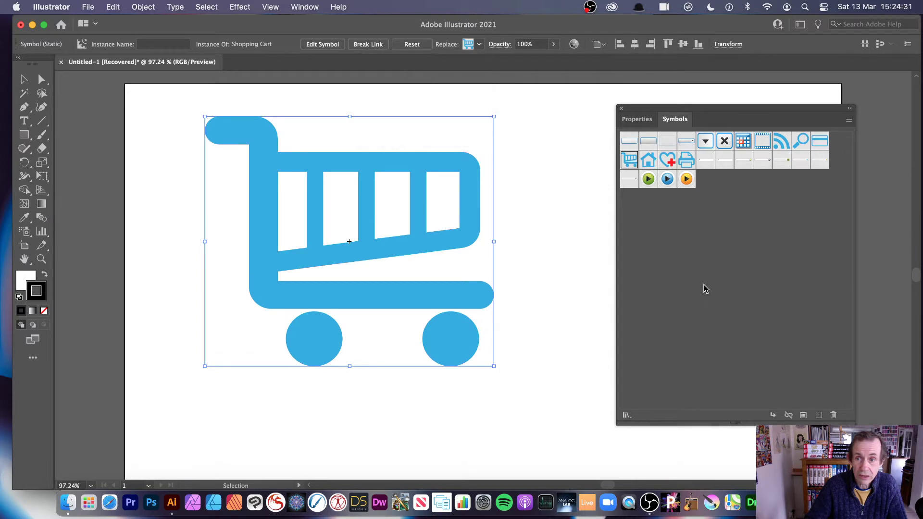
- Replace the cart instance with green play, then blue play, then the Print symbol
left_click(644, 122)
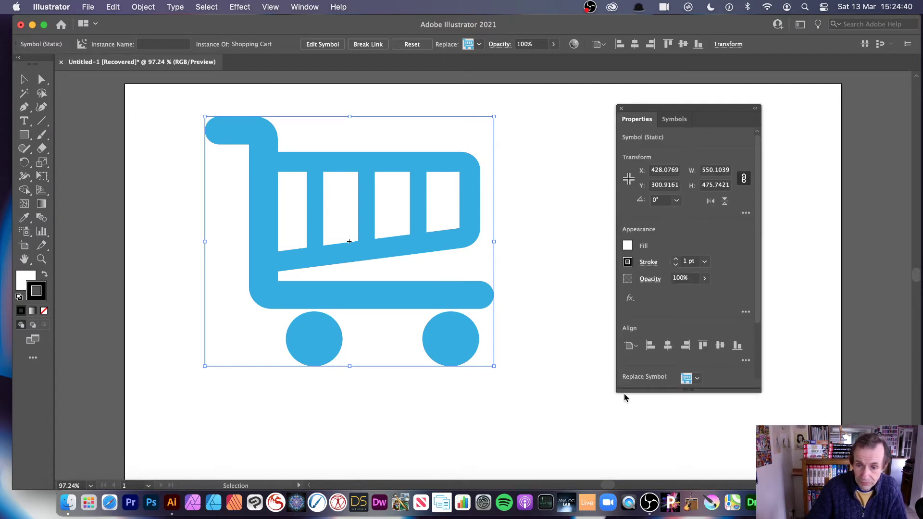
left_click(697, 379)
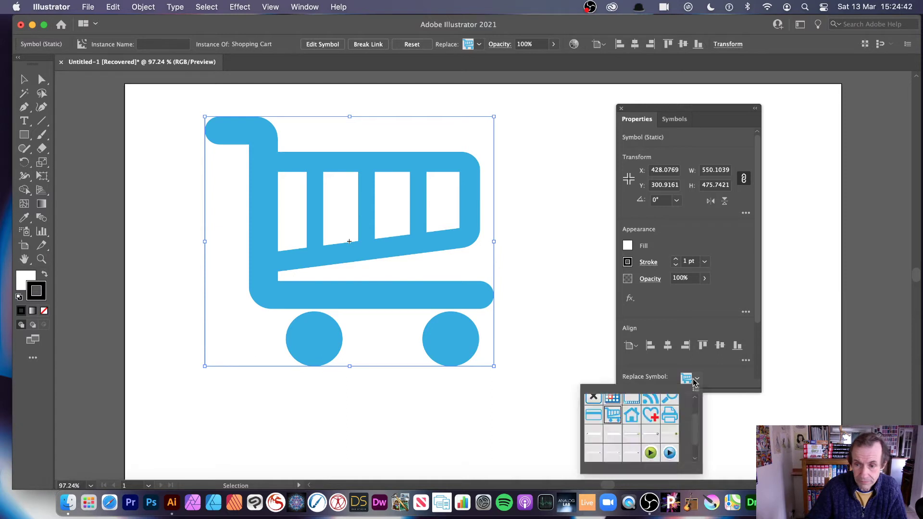
left_click(650, 452)
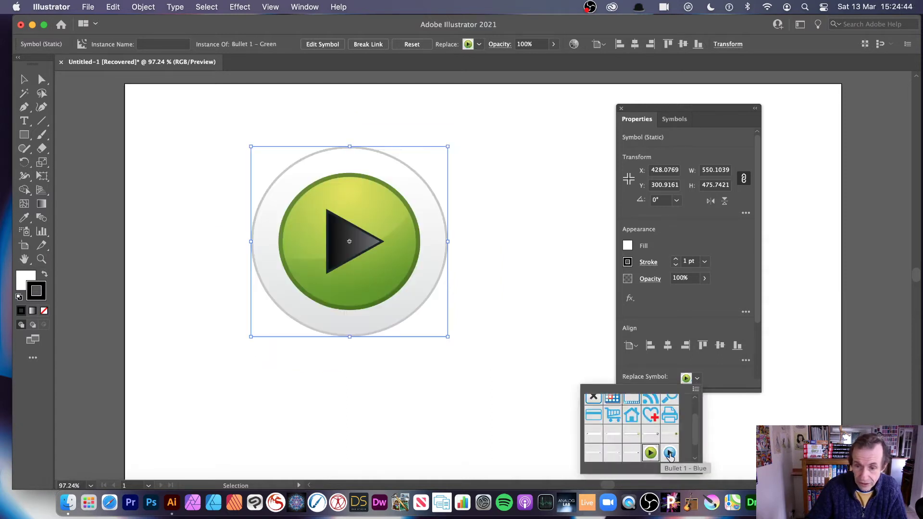
left_click(669, 452)
left_click(670, 415)
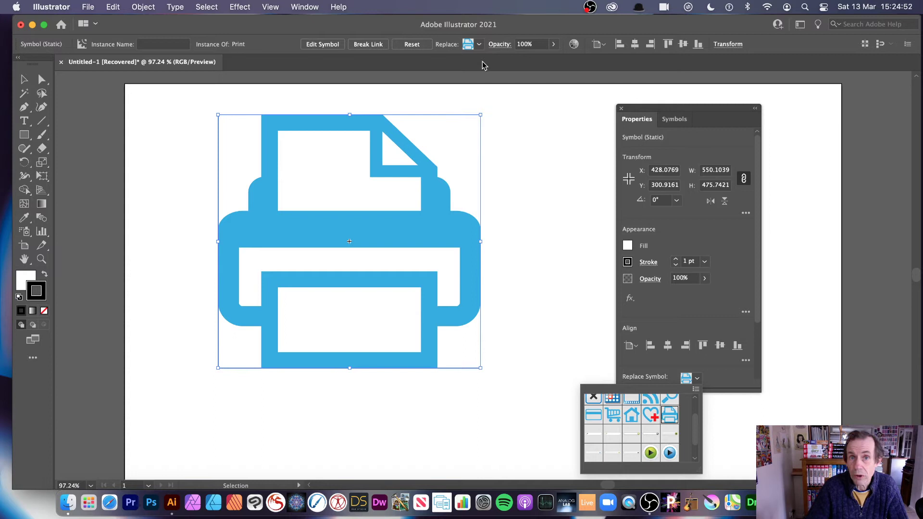
- Select the Print symbol instance and delete it from the artboard
left_click(397, 282)
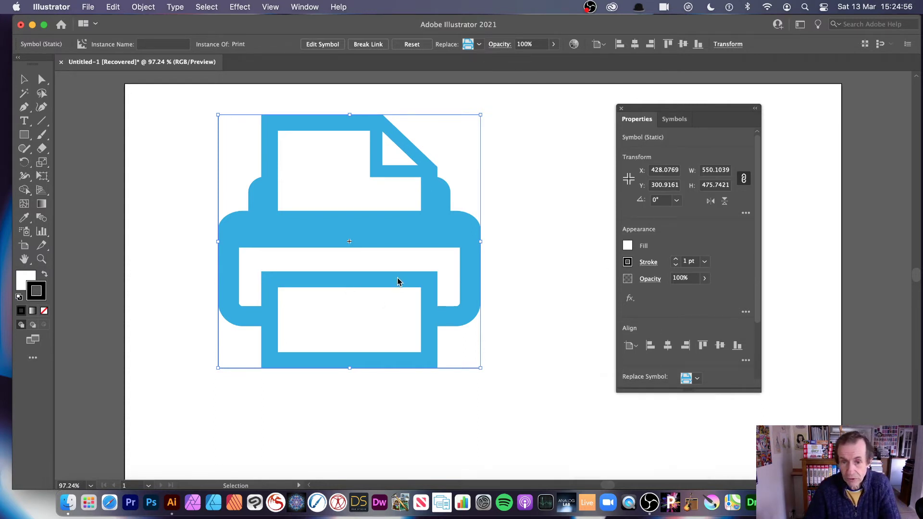
left_click(509, 281)
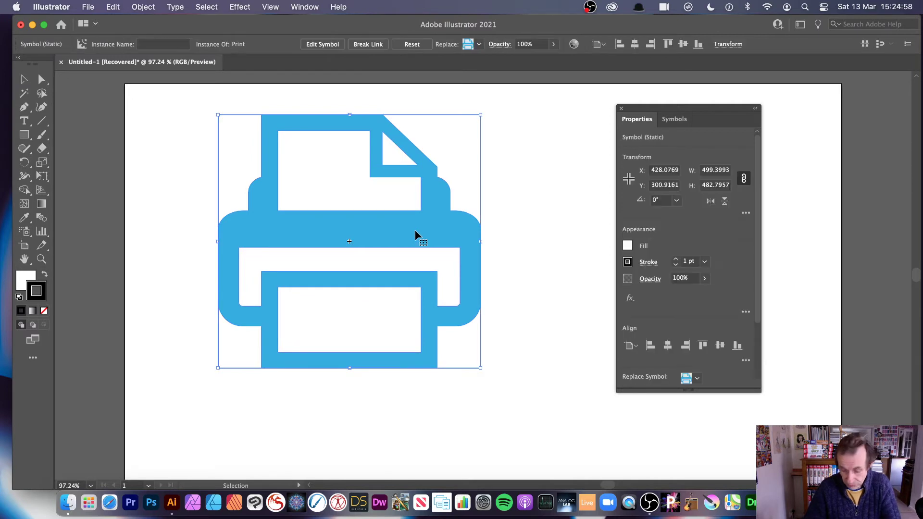
key("Delete")
- Spray blue play-button symbols across the artboard with the Symbol Sprayer Tool
left_click(24, 231)
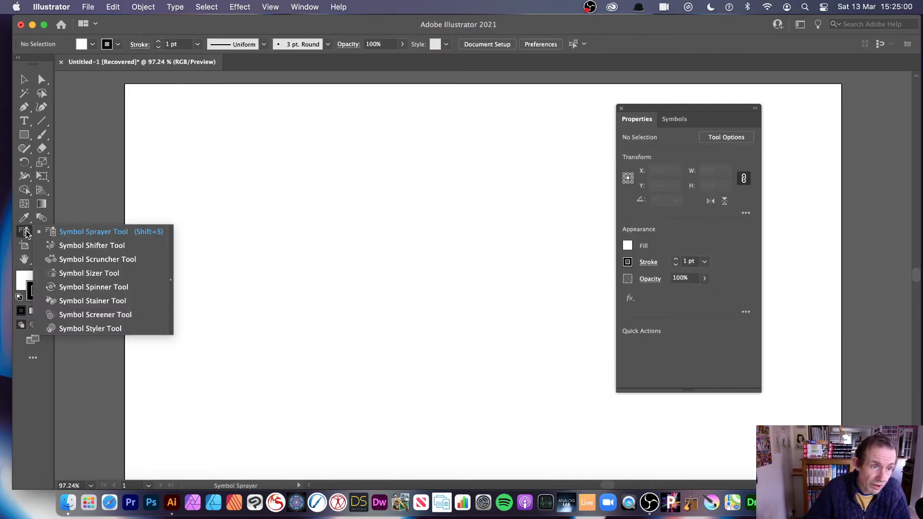
left_click(107, 232)
left_click(673, 119)
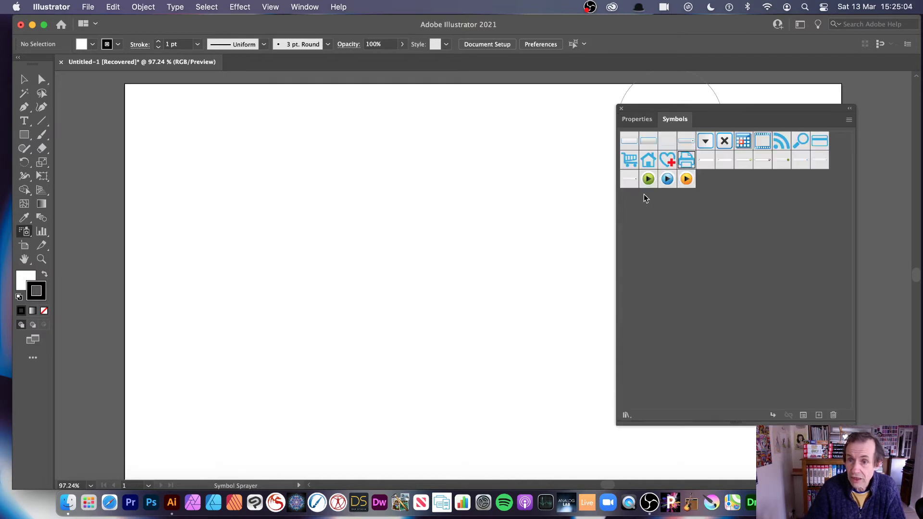
left_click(667, 179)
mouse_move(262, 237)
left_mouse_down()
mouse_move(354, 266)
mouse_move(287, 279)
mouse_move(287, 251)
mouse_move(356, 247)
mouse_move(323, 270)
mouse_move(384, 238)
mouse_move(388, 255)
mouse_move(419, 234)
mouse_move(350, 226)
mouse_move(385, 208)
mouse_move(345, 268)
mouse_move(341, 253)
mouse_move(403, 332)
mouse_move(468, 310)
mouse_move(446, 255)
mouse_move(416, 252)
left_mouse_up()
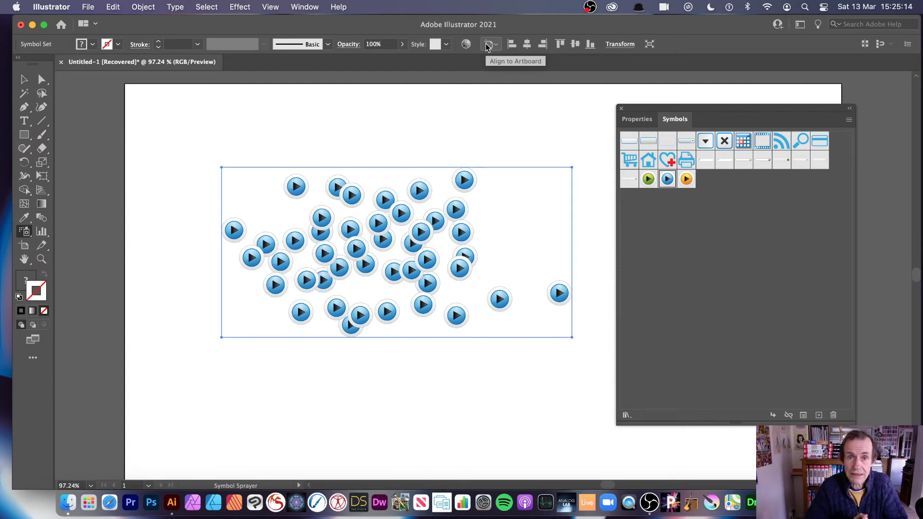
left_click(637, 119)
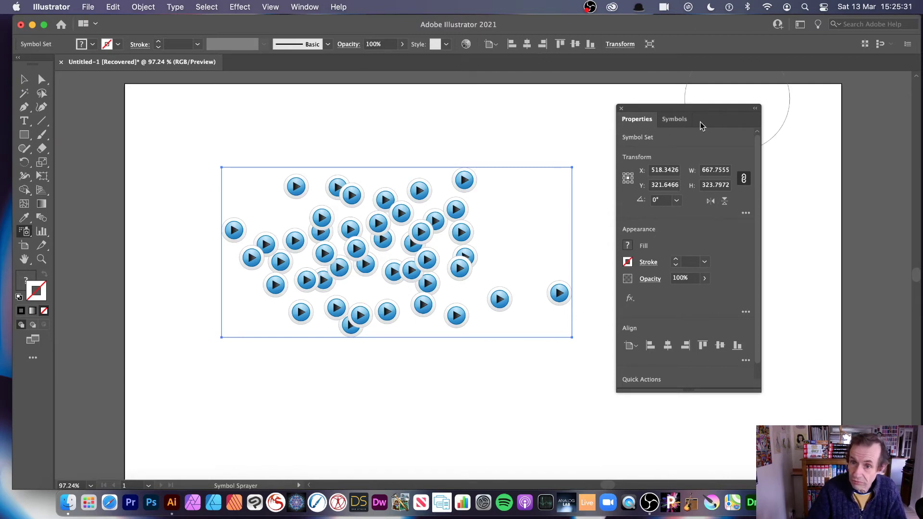
left_click(675, 119)
- Replace the sprayed play buttons with orange play buttons, then with blue Home house icons
left_click_drag(738, 111, 707, 110)
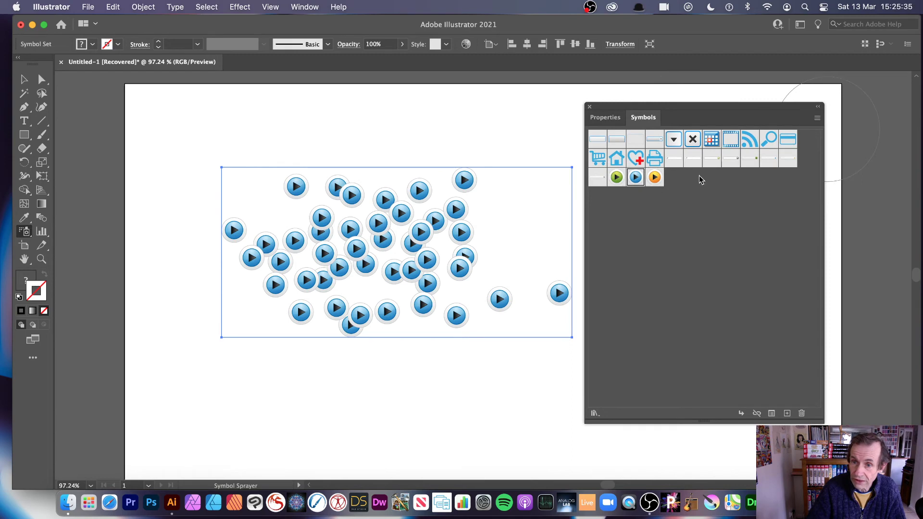
left_click(649, 175)
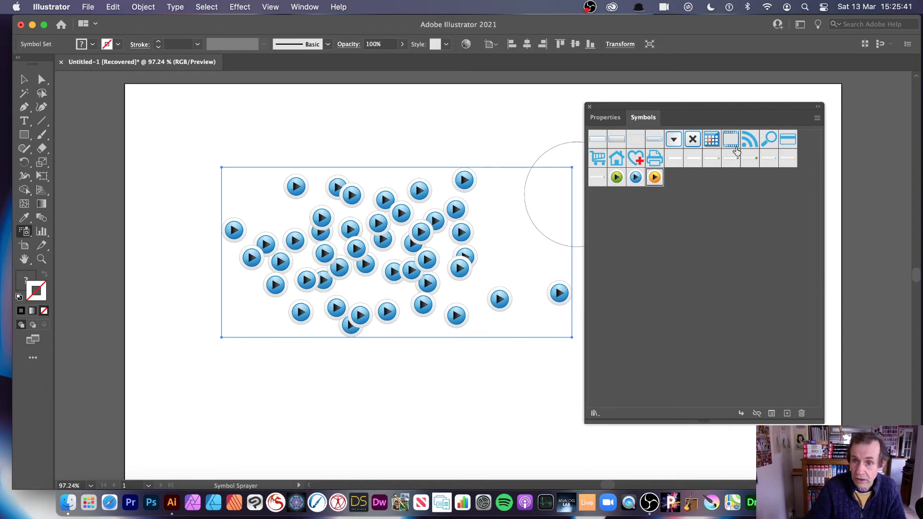
left_click(820, 120)
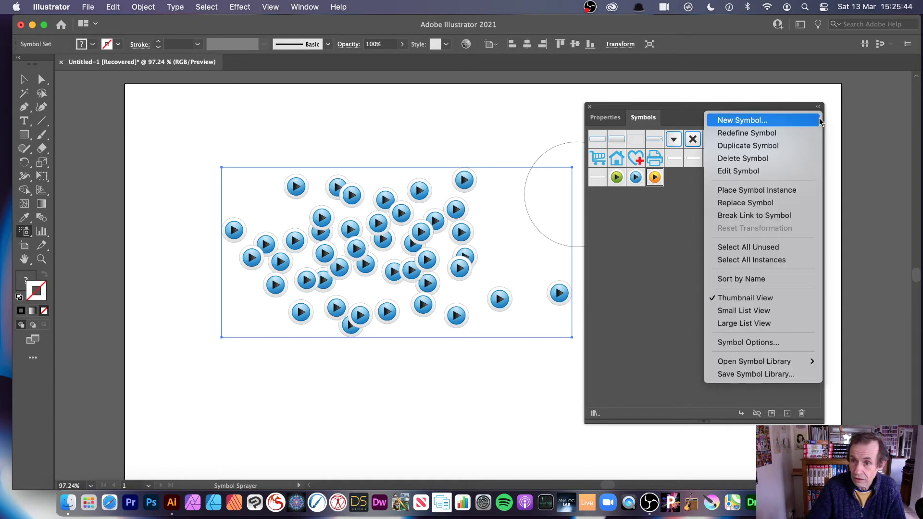
left_click(775, 207)
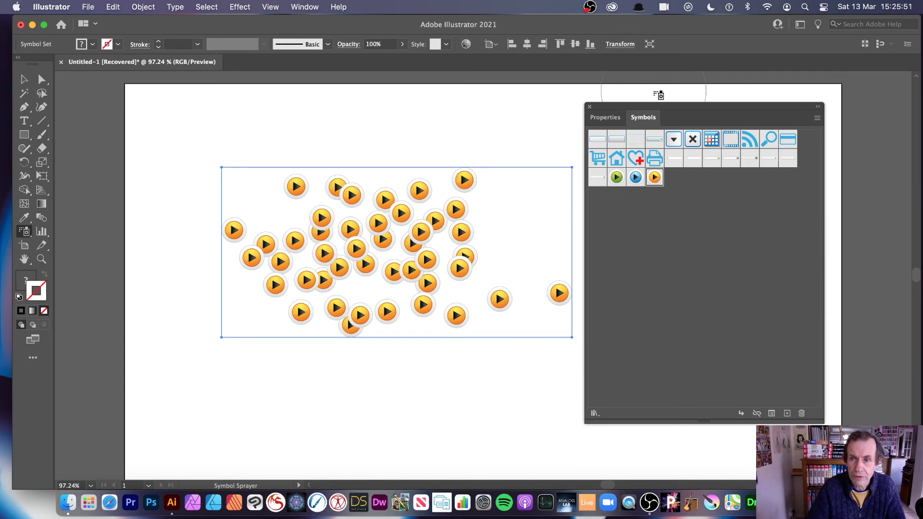
left_click(818, 118)
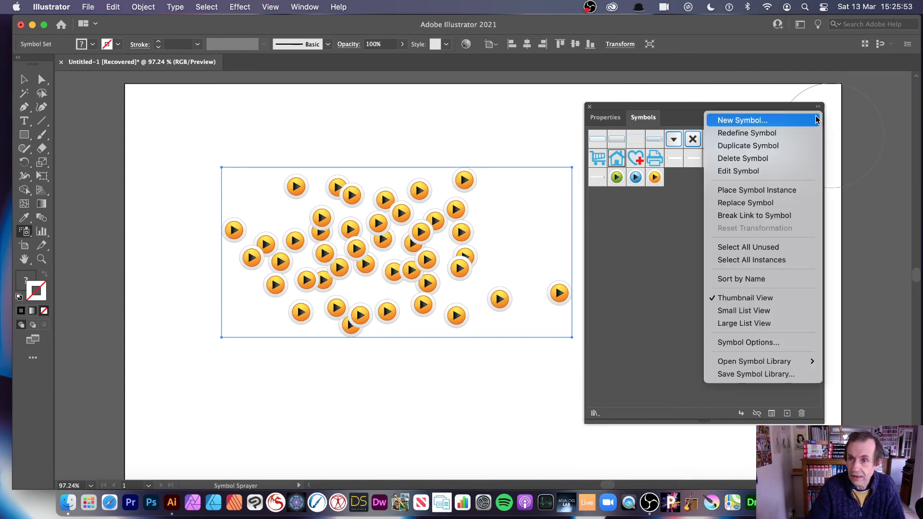
left_click(760, 203)
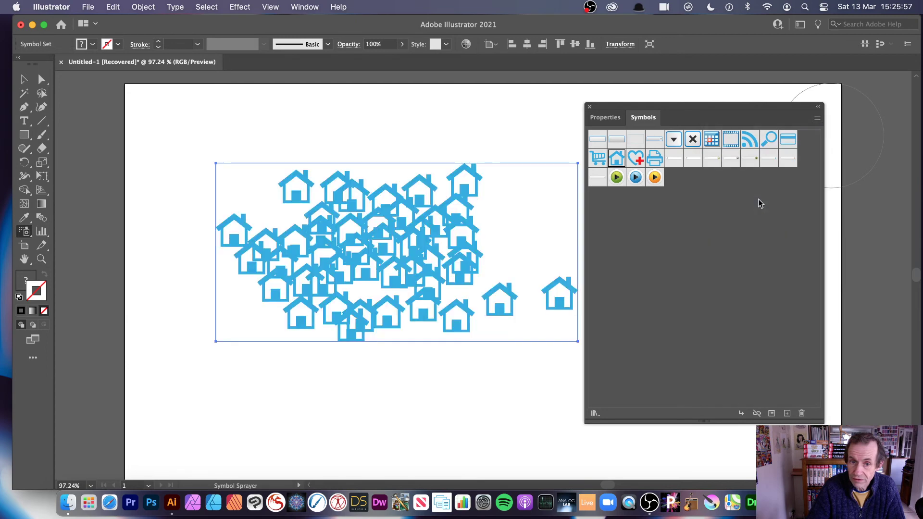